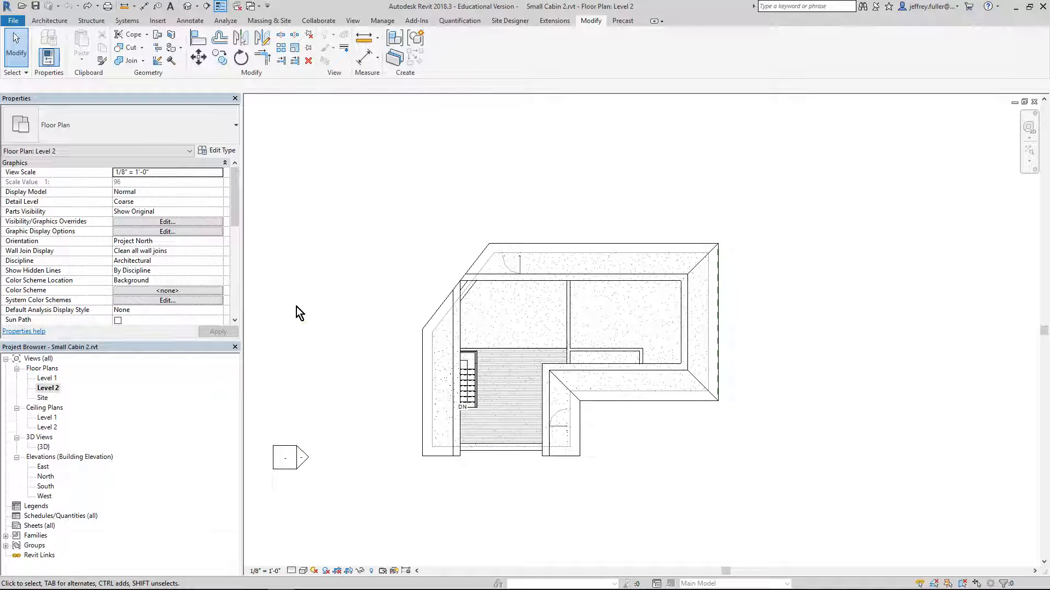
Move the assembled stair north on the Level 2 plan so its landing lies beyond the wood floor's edge.
scroll(297, 355, up, 5)
mouse_move(351, 385)
middle_down()
mouse_move(184, 307)
mouse_move(192, 314)
middle_up()
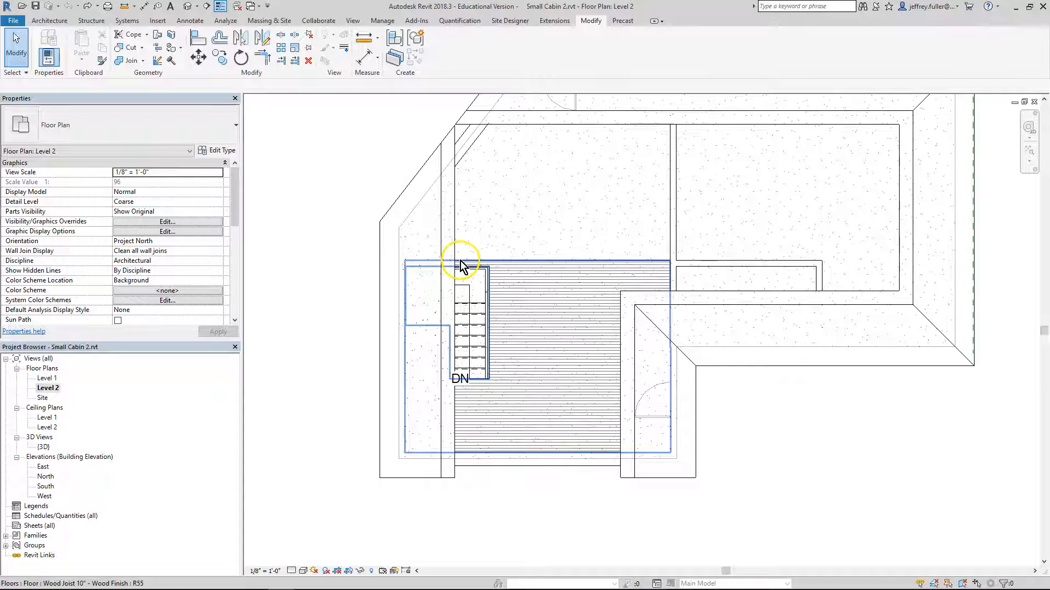
click(469, 295)
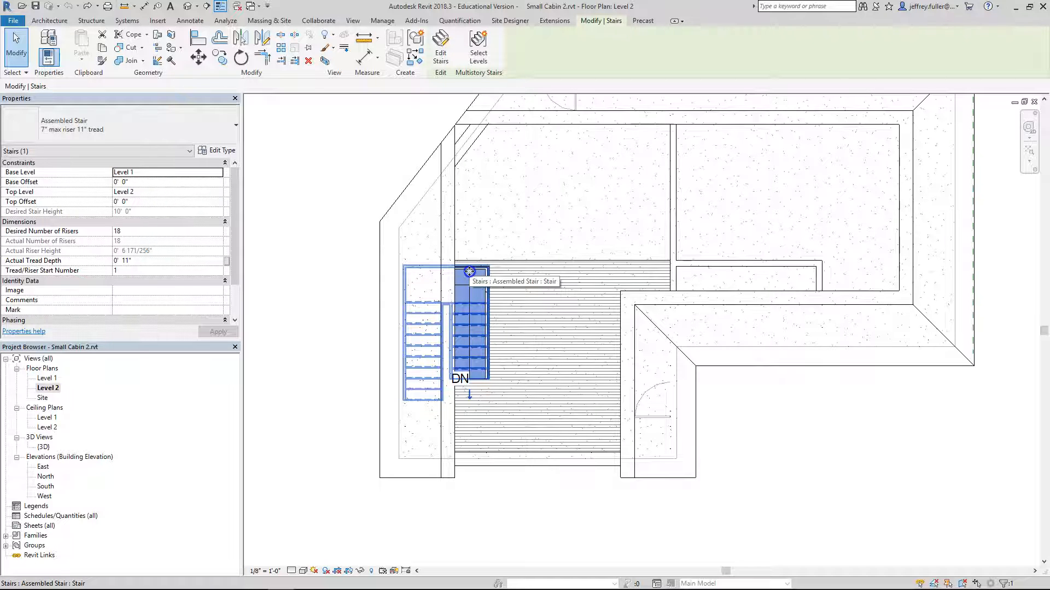
drag(464, 261, 468, 234)
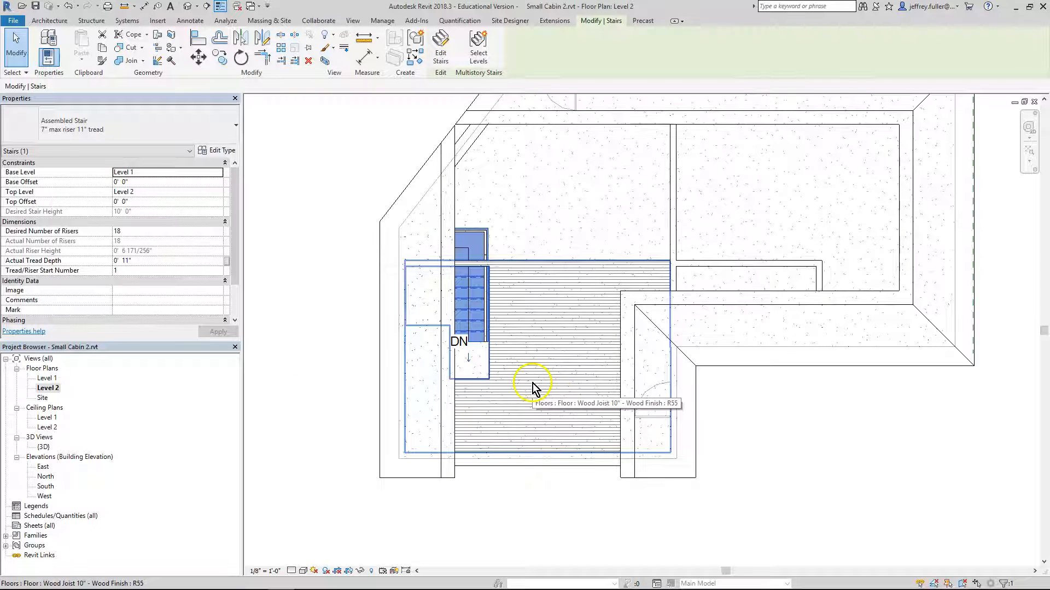
Edit the shaft opening's sketch: move its north boundary just past the floor edge and its south boundary to the stair's end.
click(484, 378)
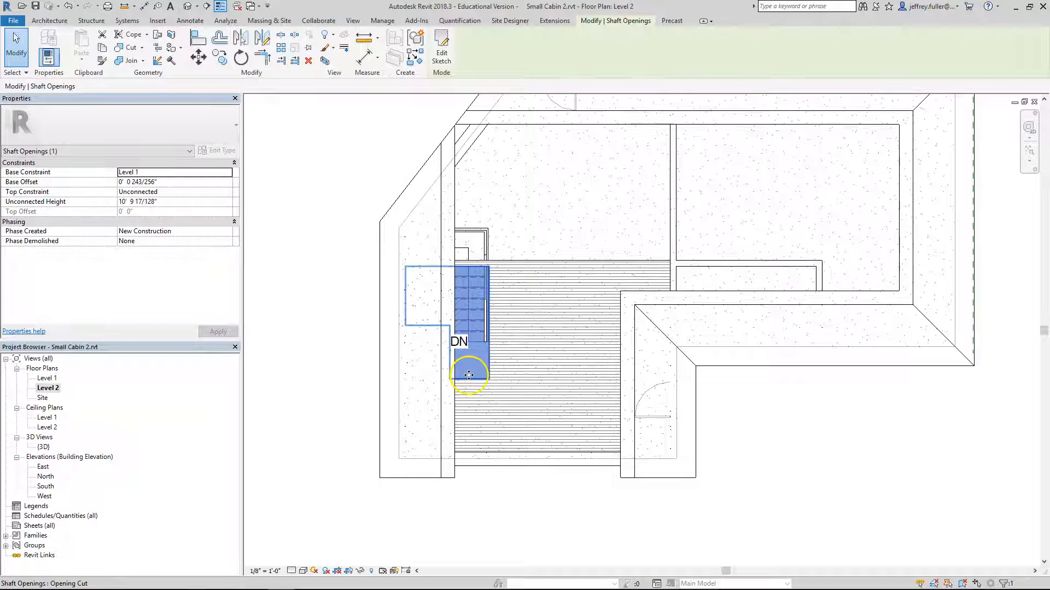
scroll(505, 375, up, 4)
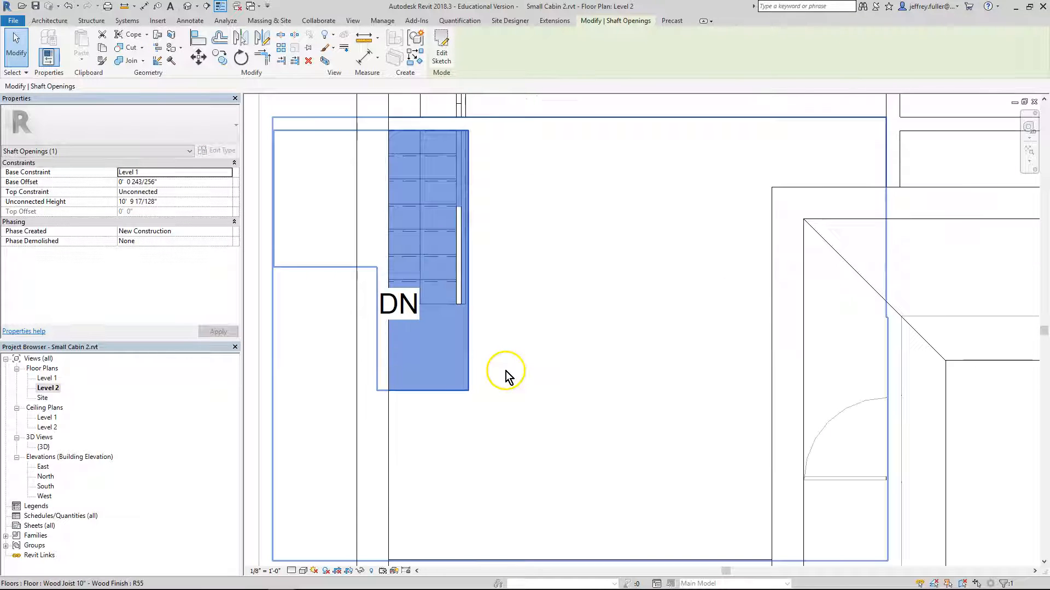
double_click(447, 387)
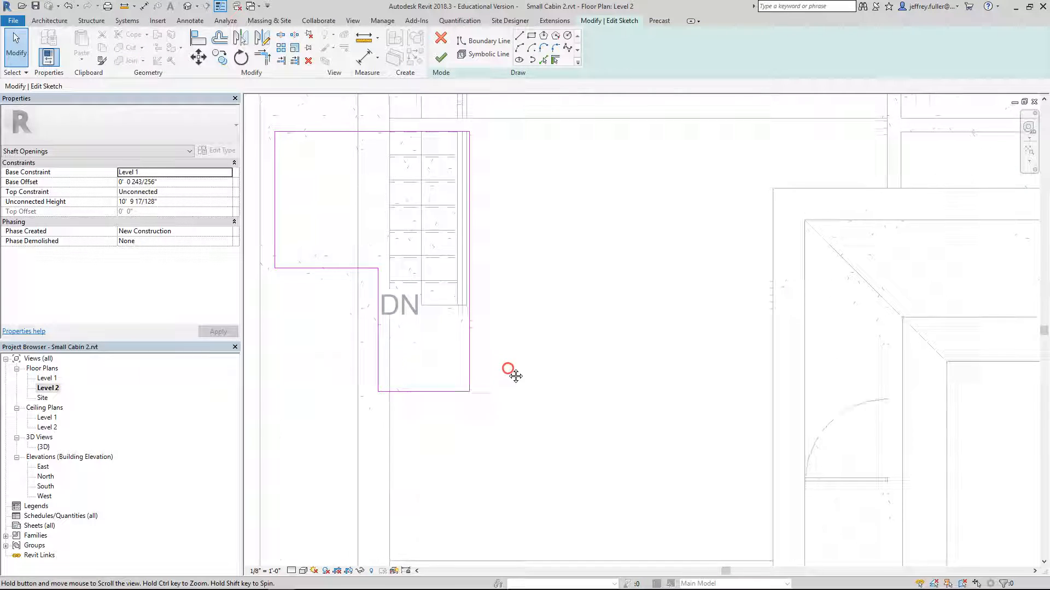
middle_drag(508, 370, 537, 441)
click(459, 235)
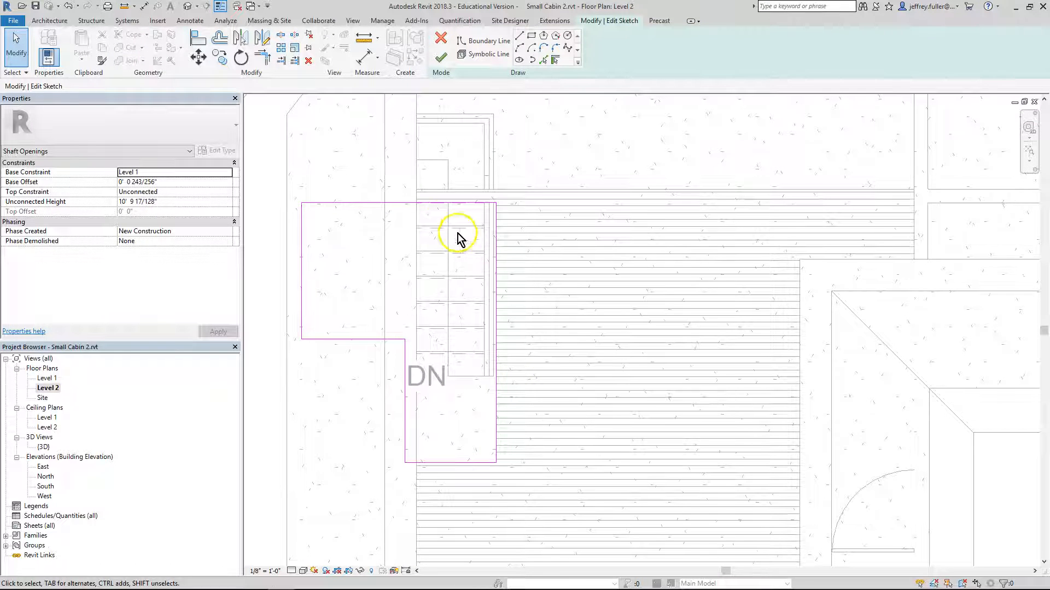
click(444, 204)
drag(443, 196, 444, 183)
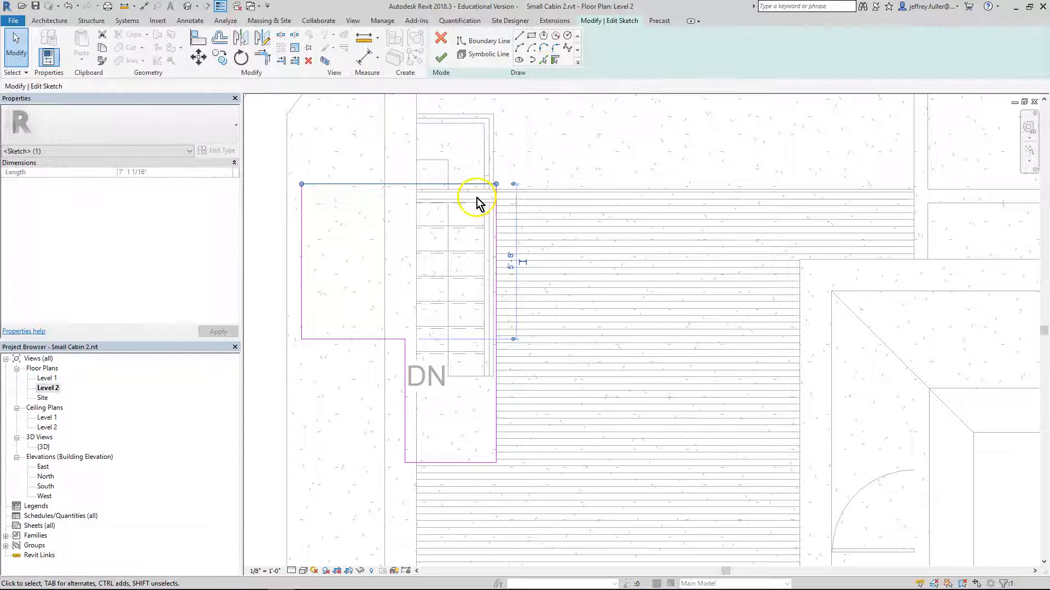
drag(461, 462, 461, 376)
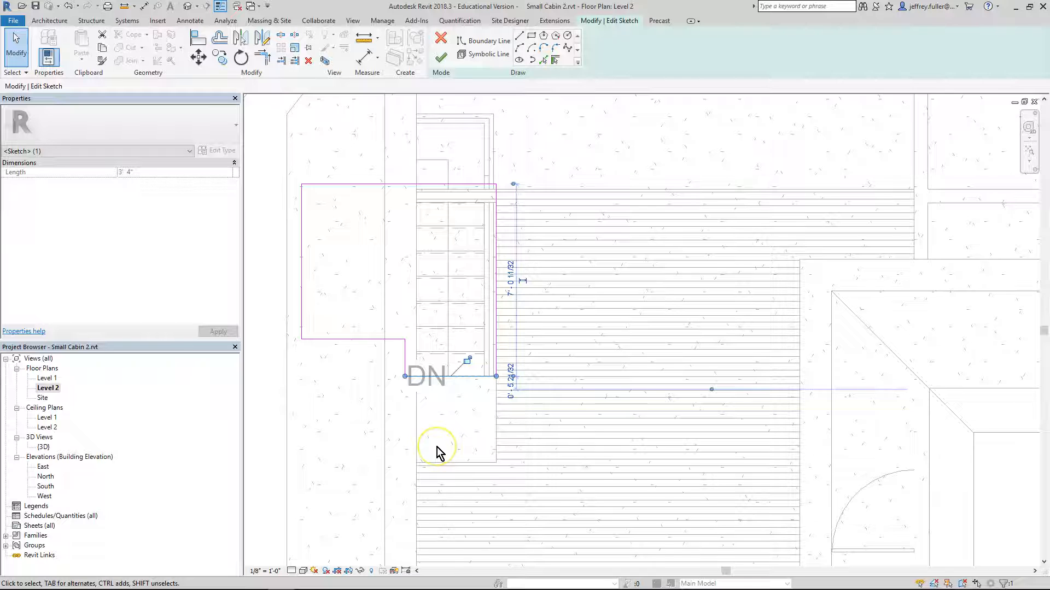
click(440, 59)
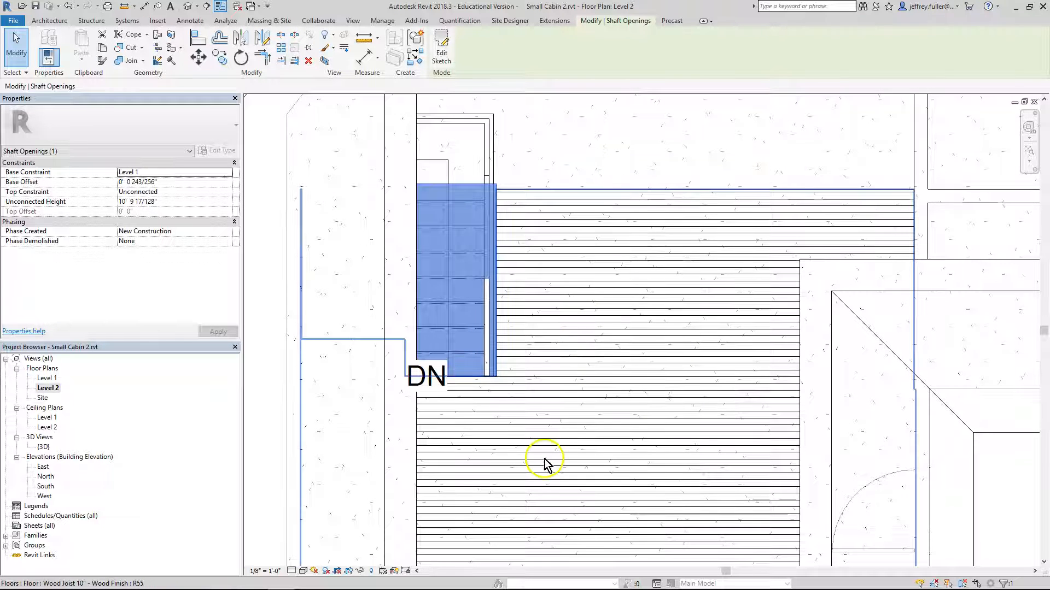
In the 3D view, raise the base of the shaft opening to an offset of about 1' 0 13/16".
scroll(541, 465, down, 3)
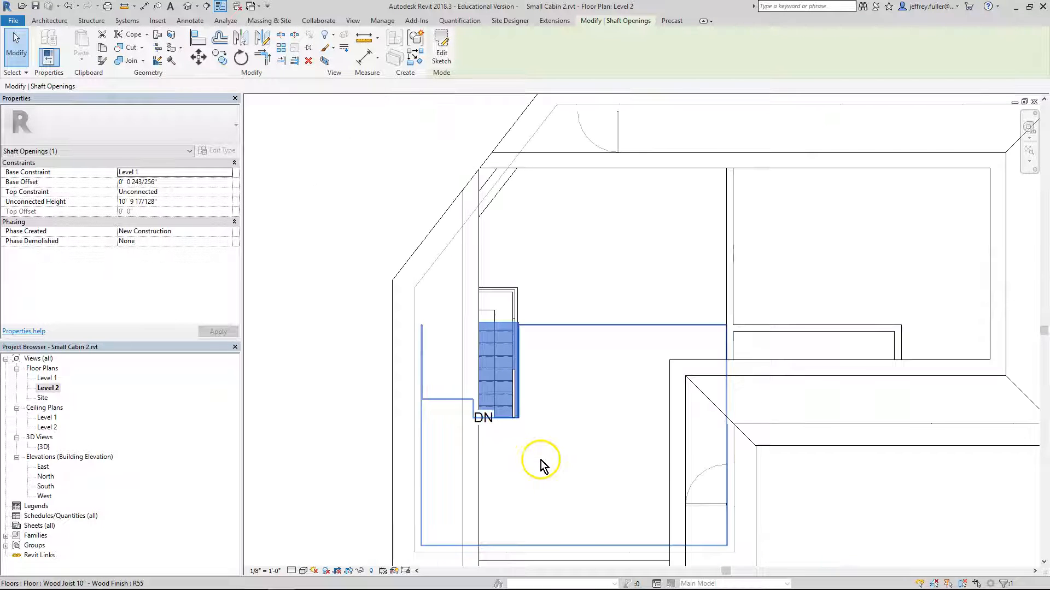
double_click(43, 447)
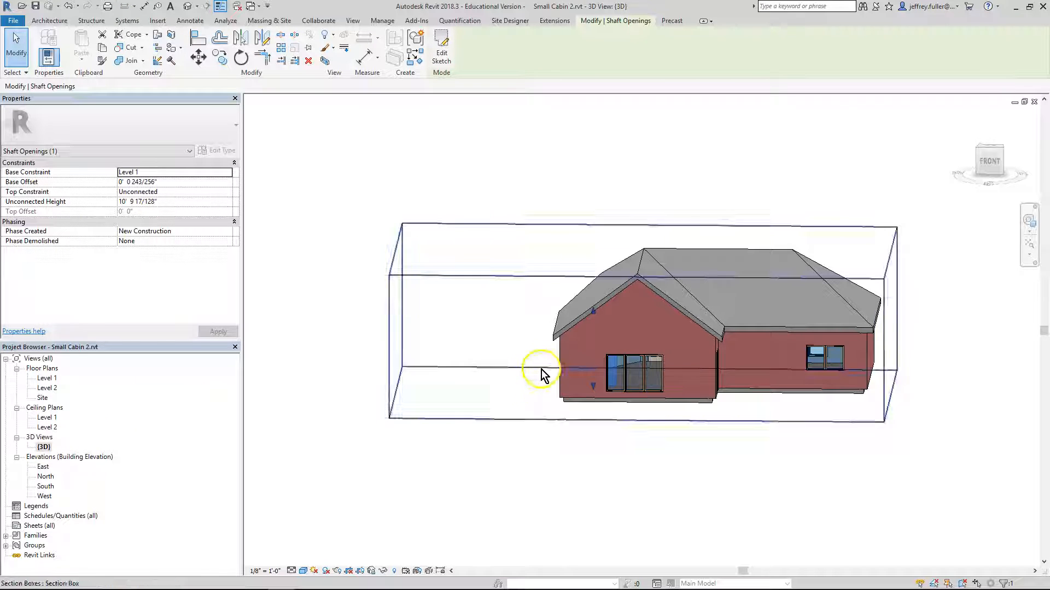
drag(593, 389, 593, 379)
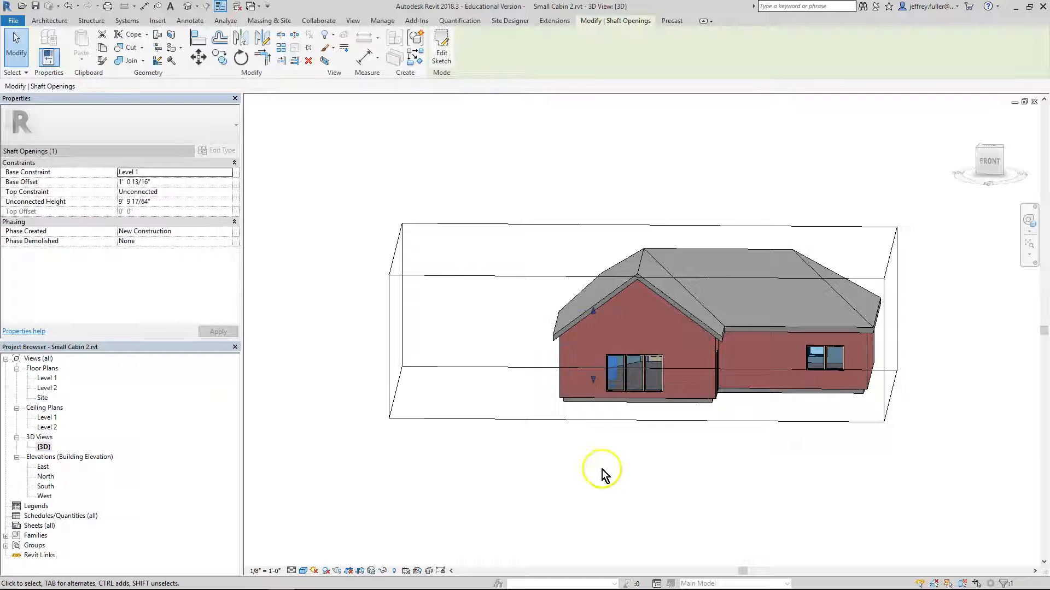
Pull the section box's front face back into the cabin to cut through the gable and inspect the stair and loft.
click(677, 419)
drag(643, 415, 639, 324)
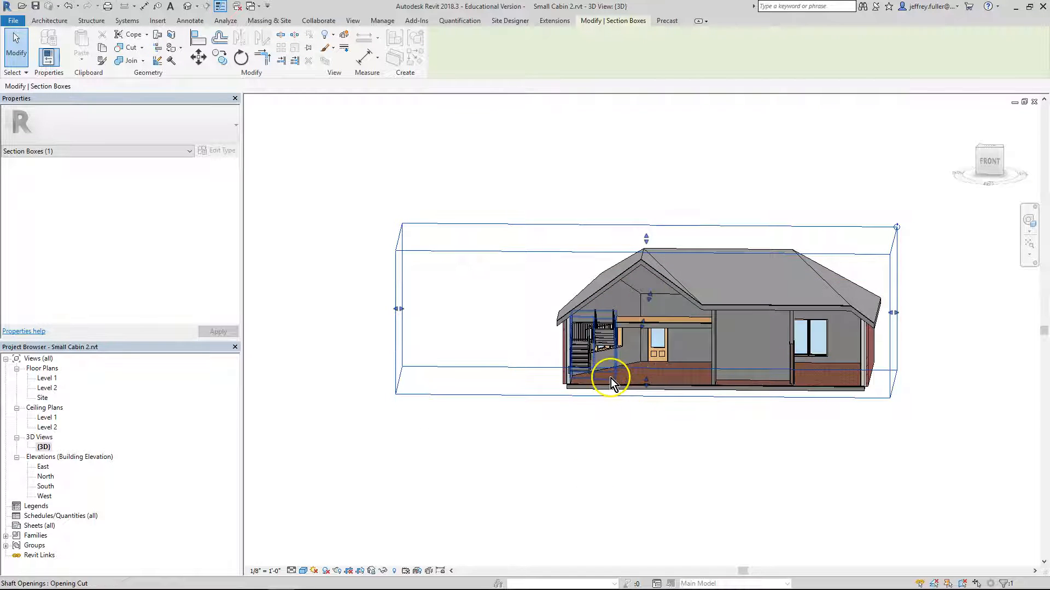
scroll(610, 378, up, 4)
drag(688, 257, 683, 274)
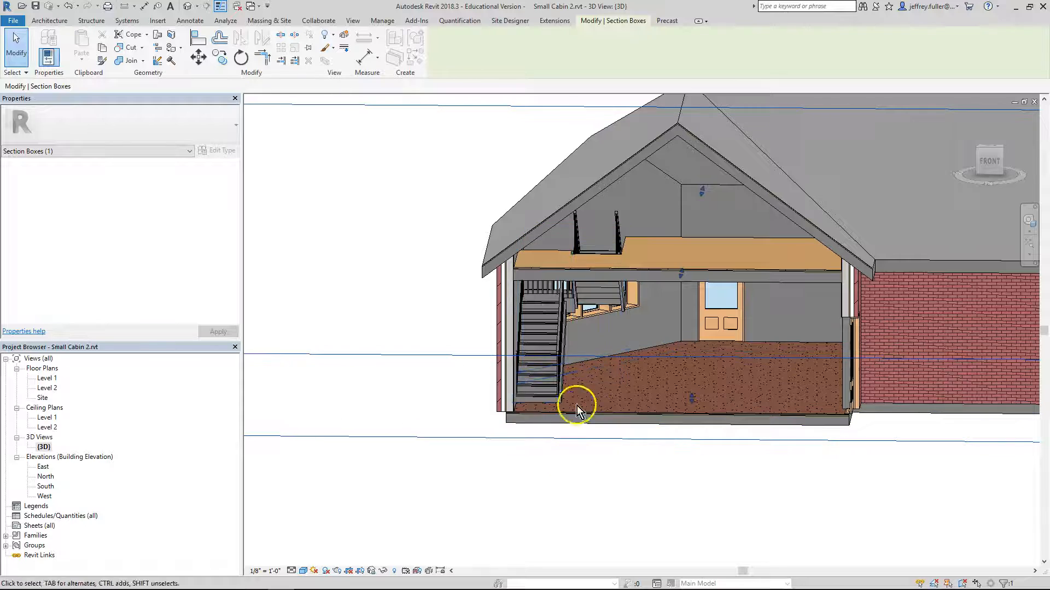
shift+middle_drag(523, 539, 398, 509)
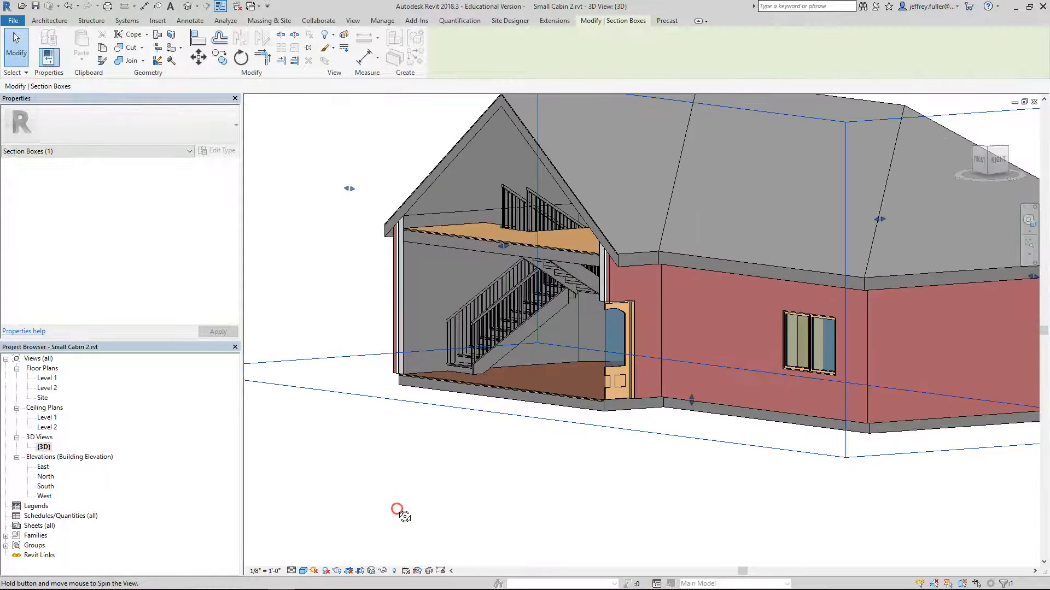
shift+middle_drag(601, 497, 642, 492)
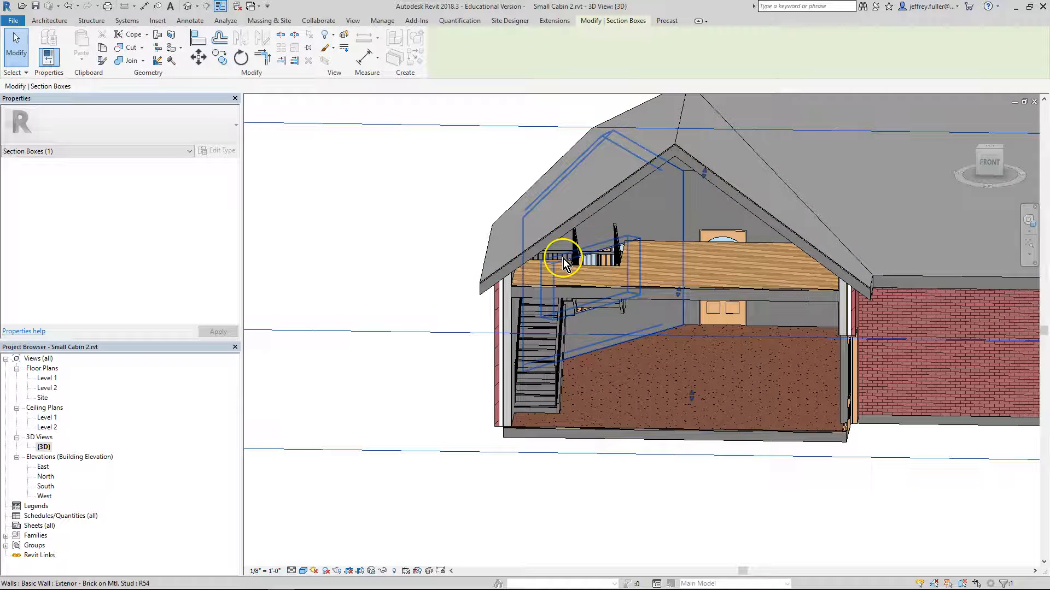
shift+middle_drag(445, 450, 481, 455)
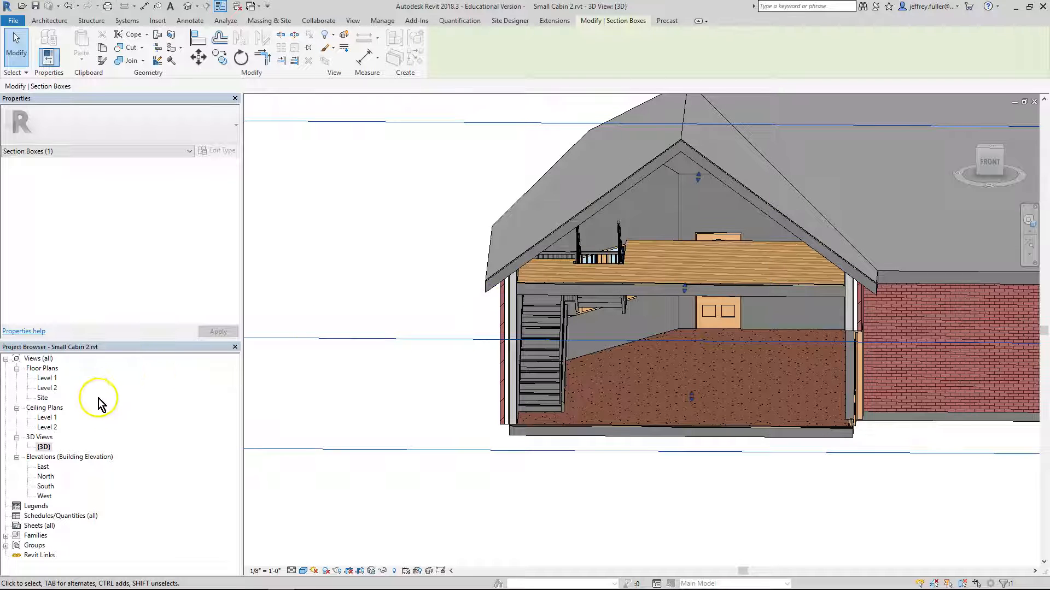
Open the Level 2 floor plan and temporarily hide the roof element.
click(46, 388)
double_click(45, 388)
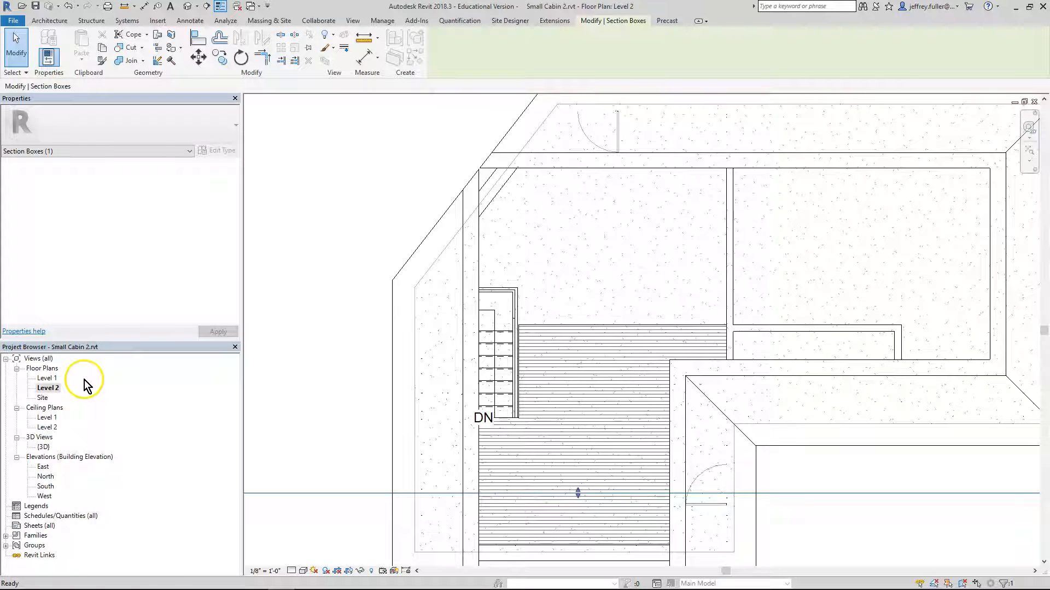
middle_drag(522, 436, 509, 366)
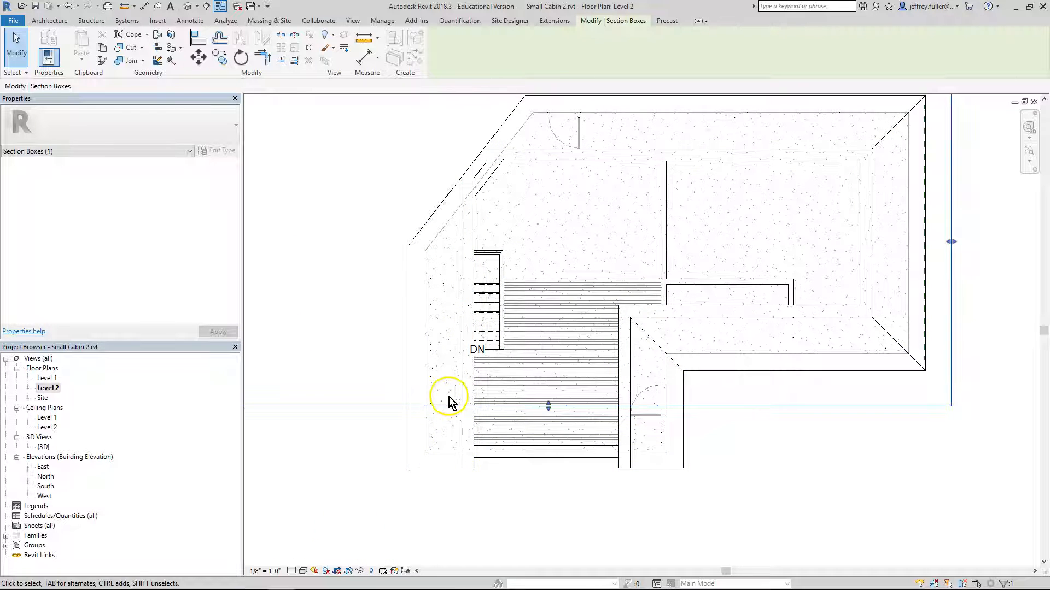
click(463, 405)
click(359, 571)
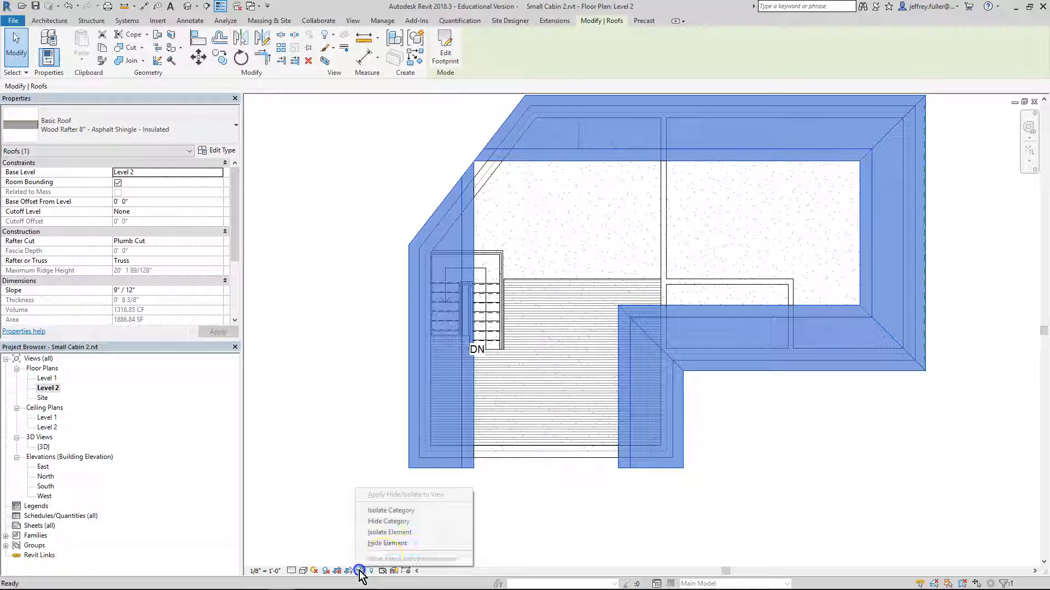
click(389, 545)
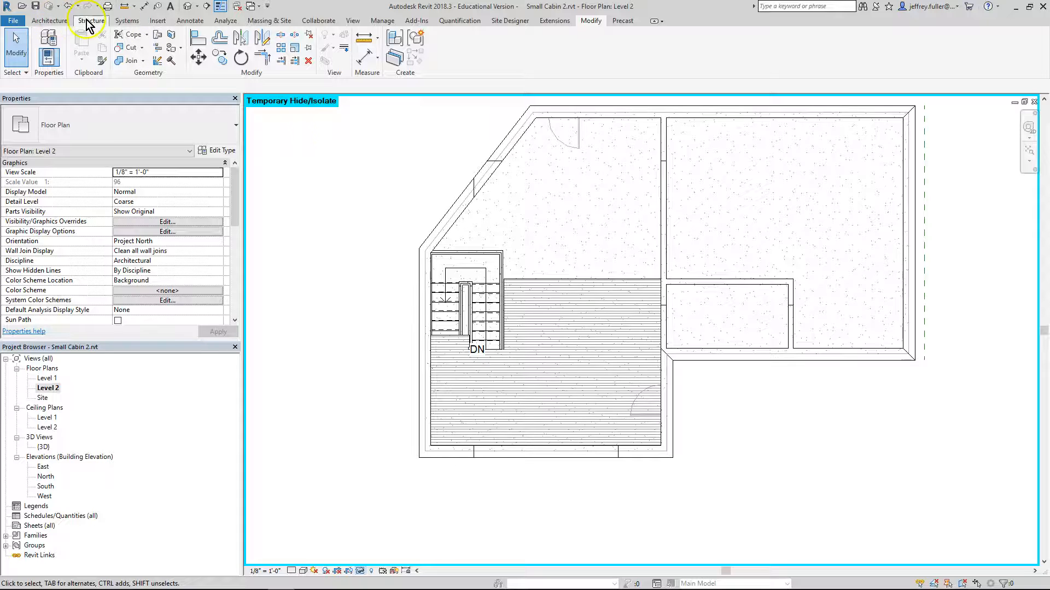
Start a sketched railing path and draw a 15' 0" segment along the loft floor's north edge, from the wall to the stair opening.
click(50, 21)
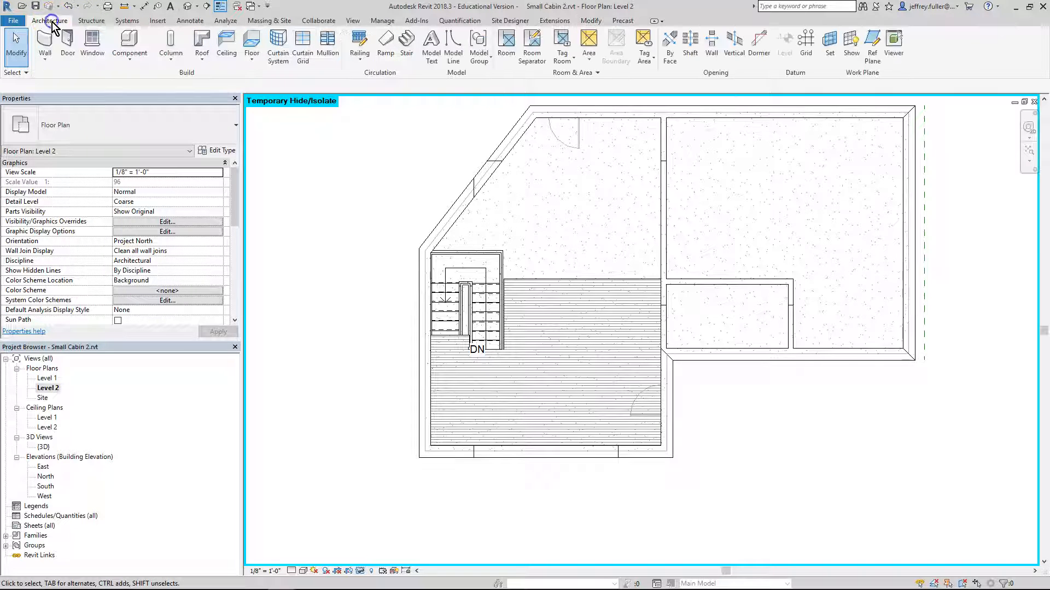
click(359, 57)
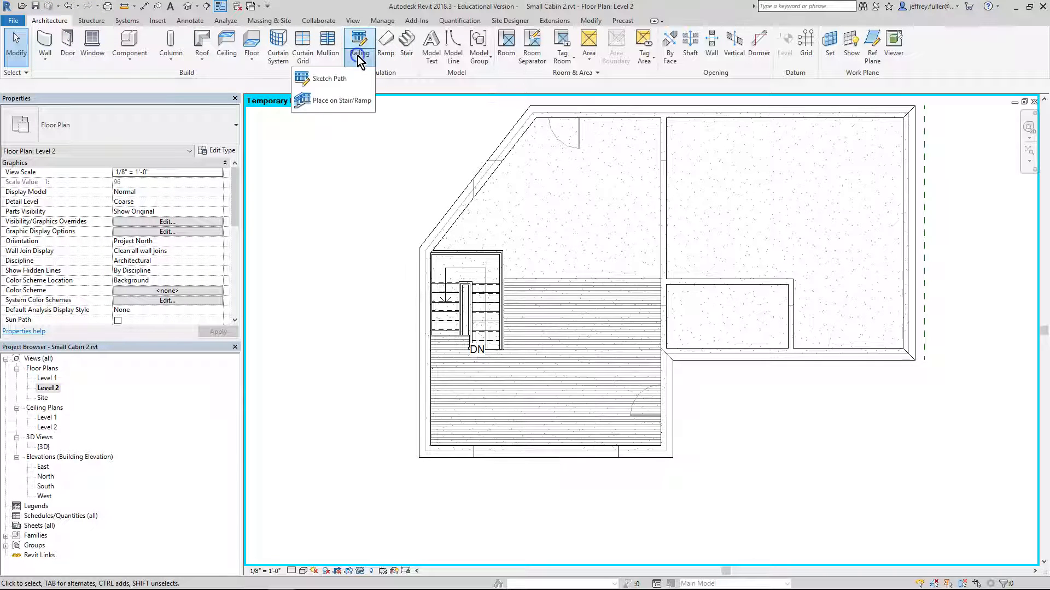
click(328, 79)
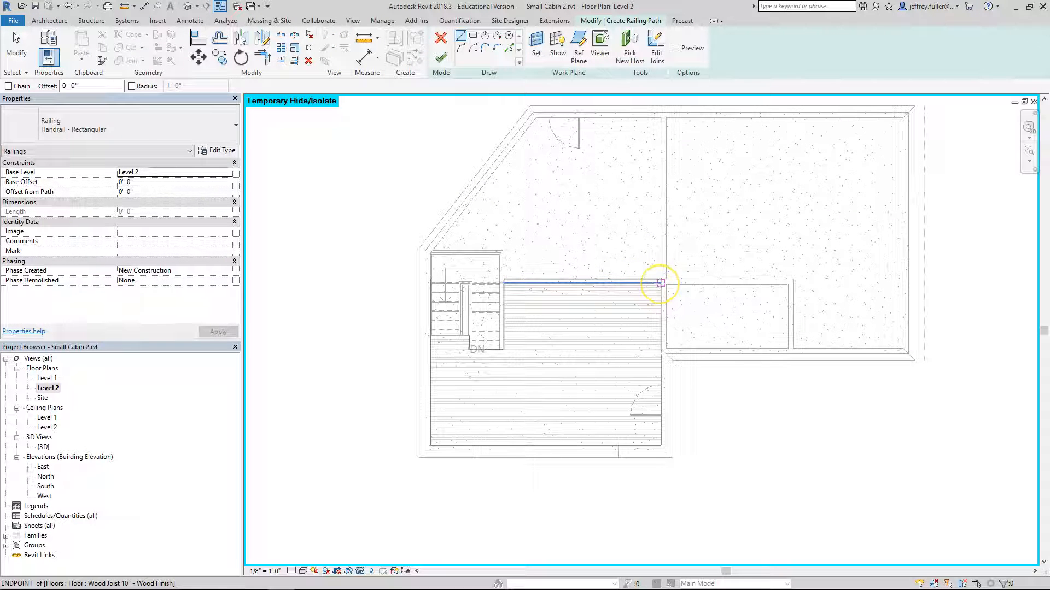
click(661, 282)
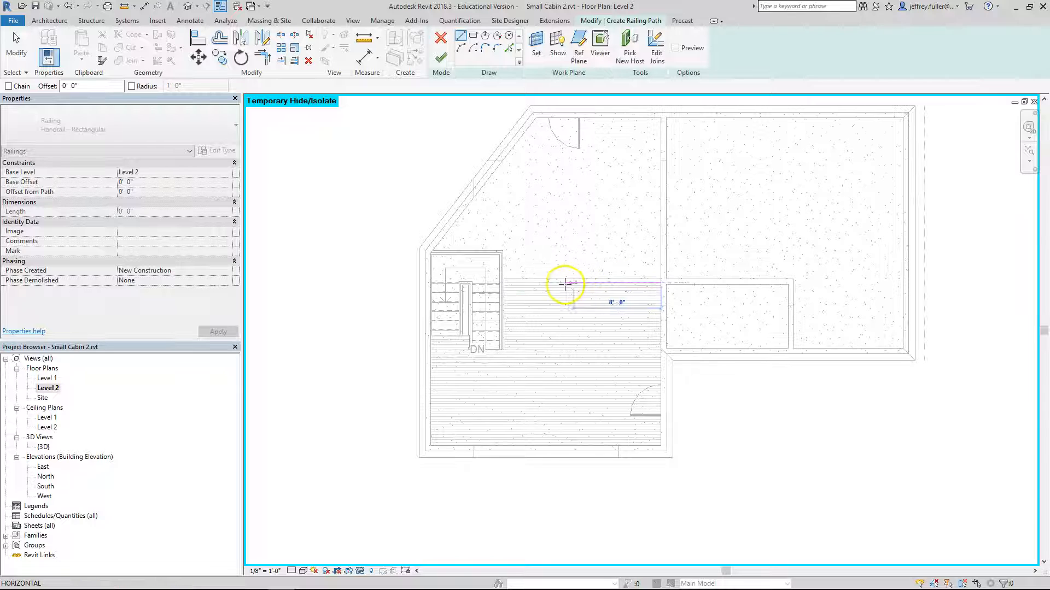
click(504, 283)
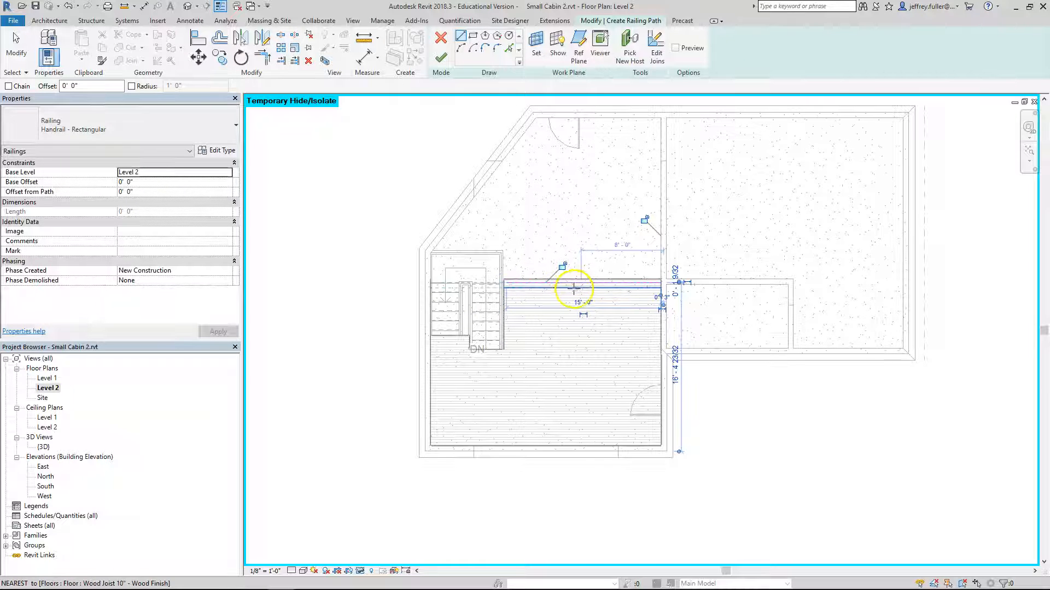
Add a 6' 6" railing segment south along the stair opening's east side and finish the railing path.
click(506, 283)
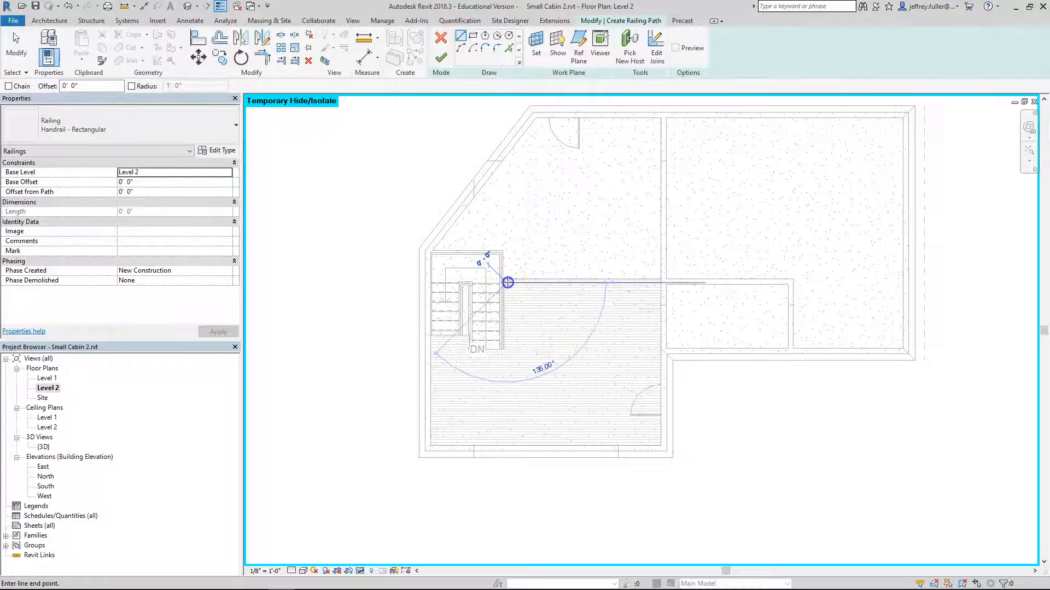
click(505, 348)
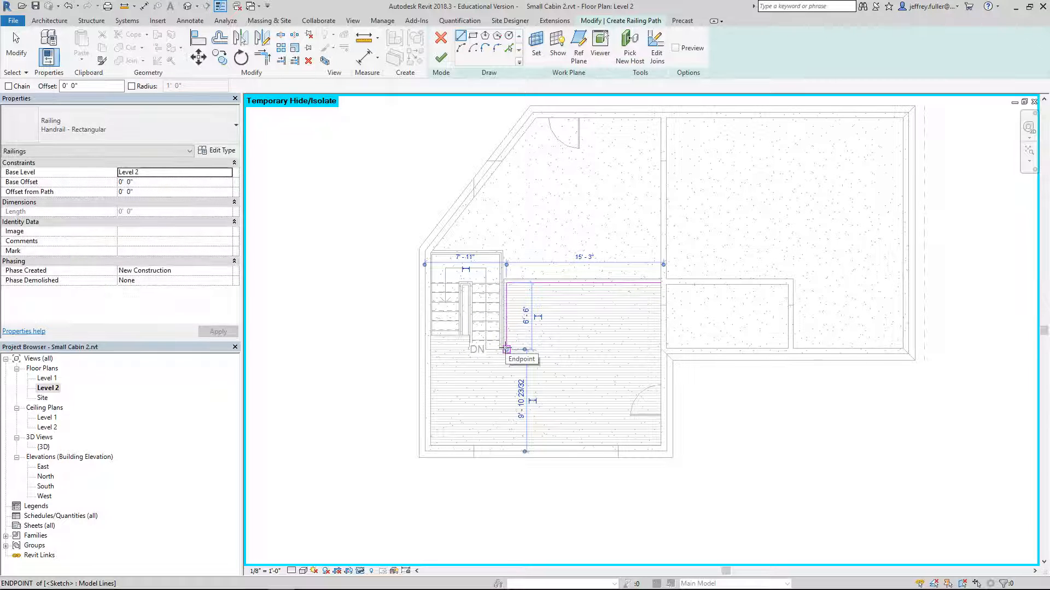
key(Escape)
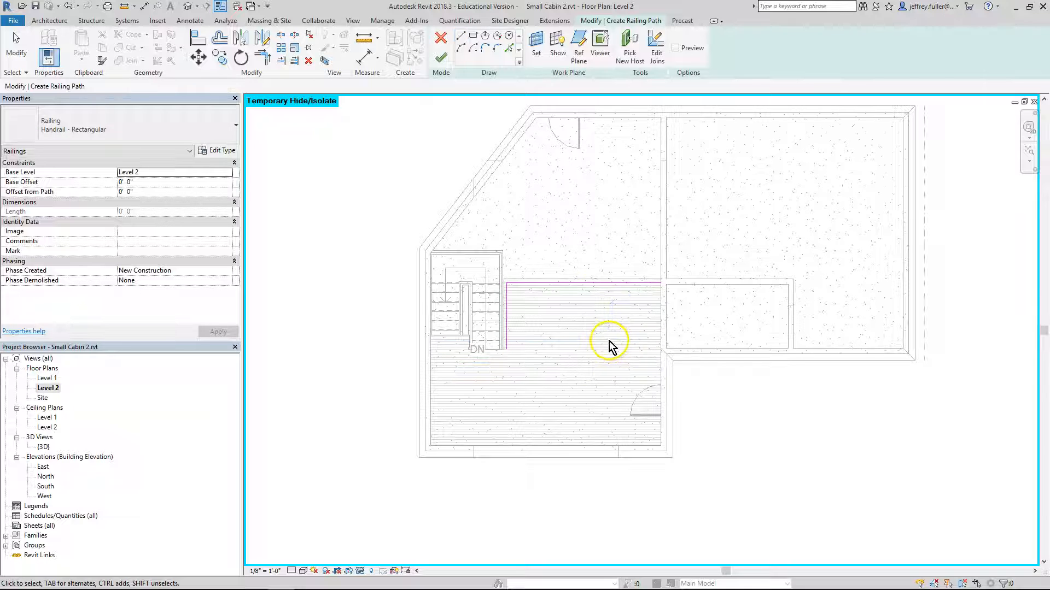
click(441, 56)
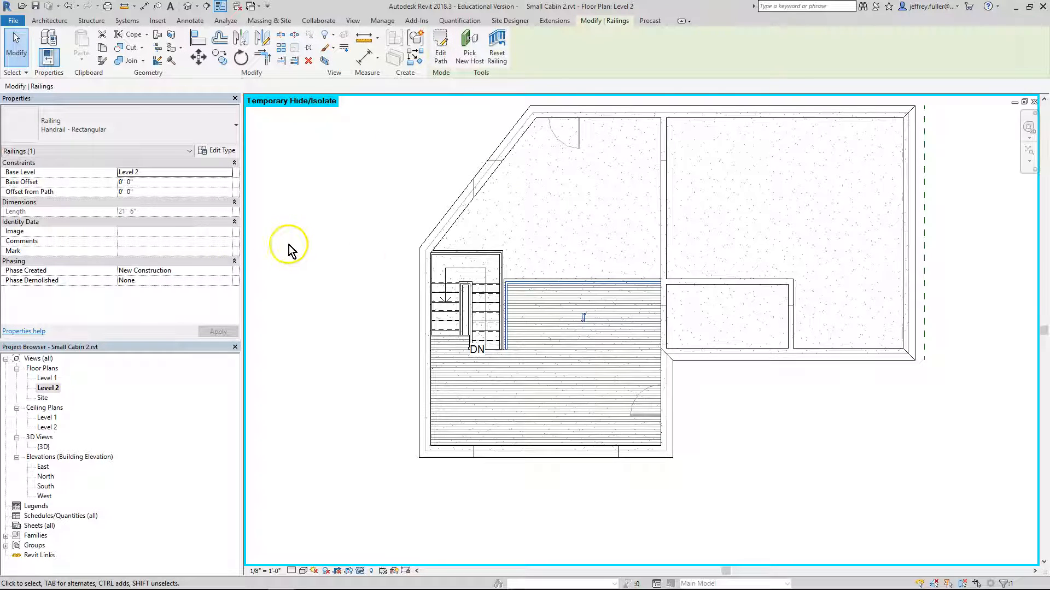
Reset the temporary hiding of the roof and examine the loft railing and stair from several angles in the 3D view.
click(360, 571)
click(398, 559)
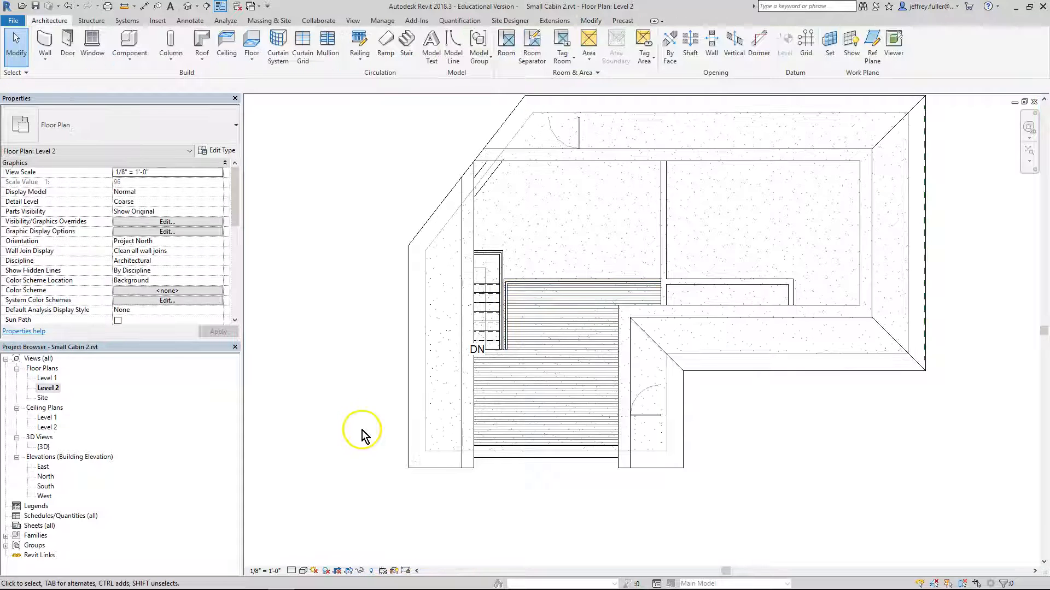
double_click(45, 448)
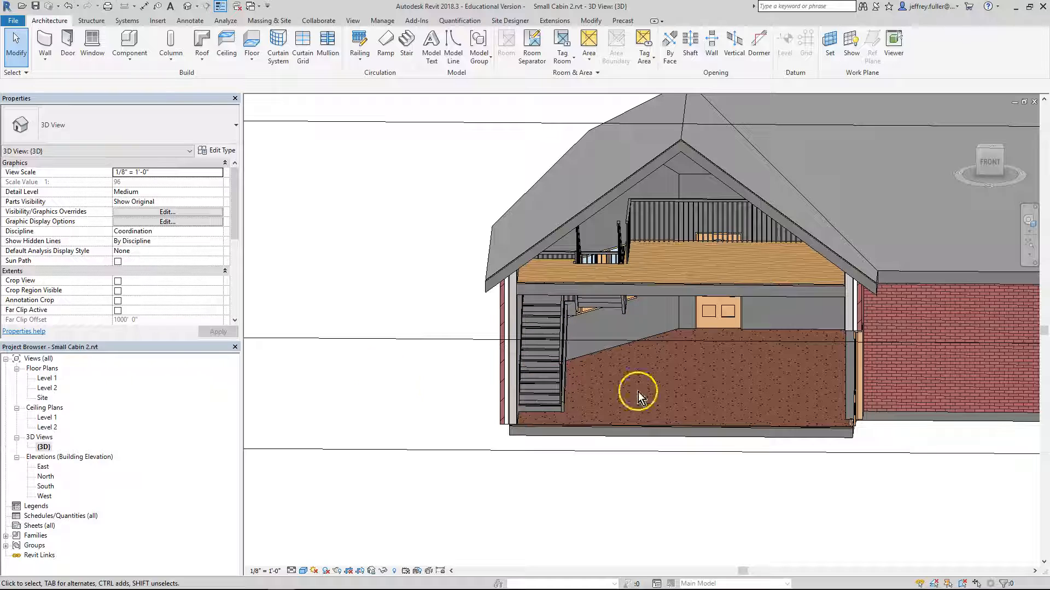
shift+middle_drag(663, 426, 705, 377)
shift+middle_drag(867, 314, 837, 352)
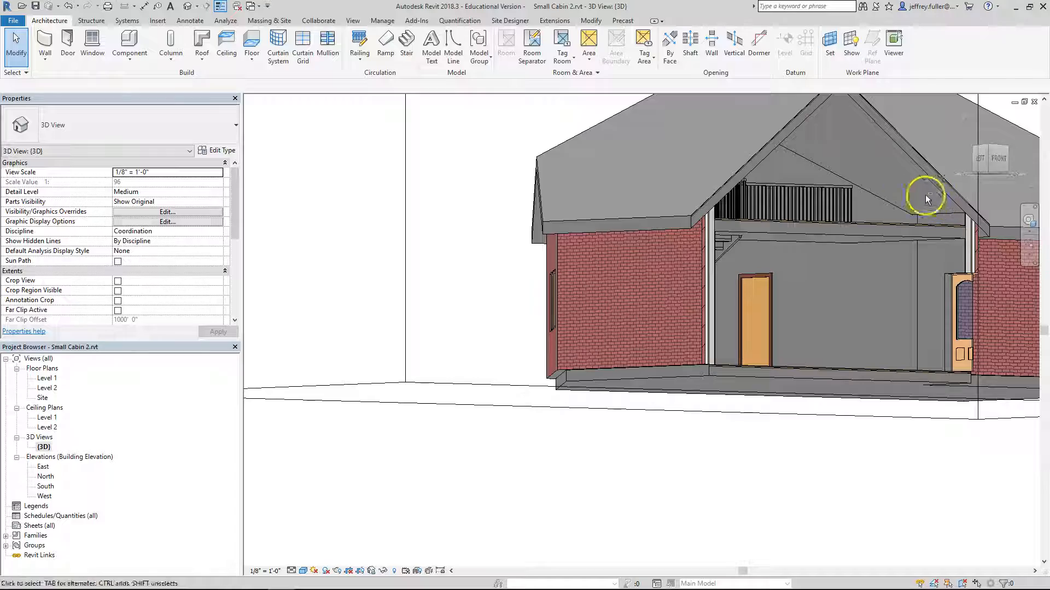
shift+middle_drag(762, 405, 655, 396)
scroll(651, 389, down, 3)
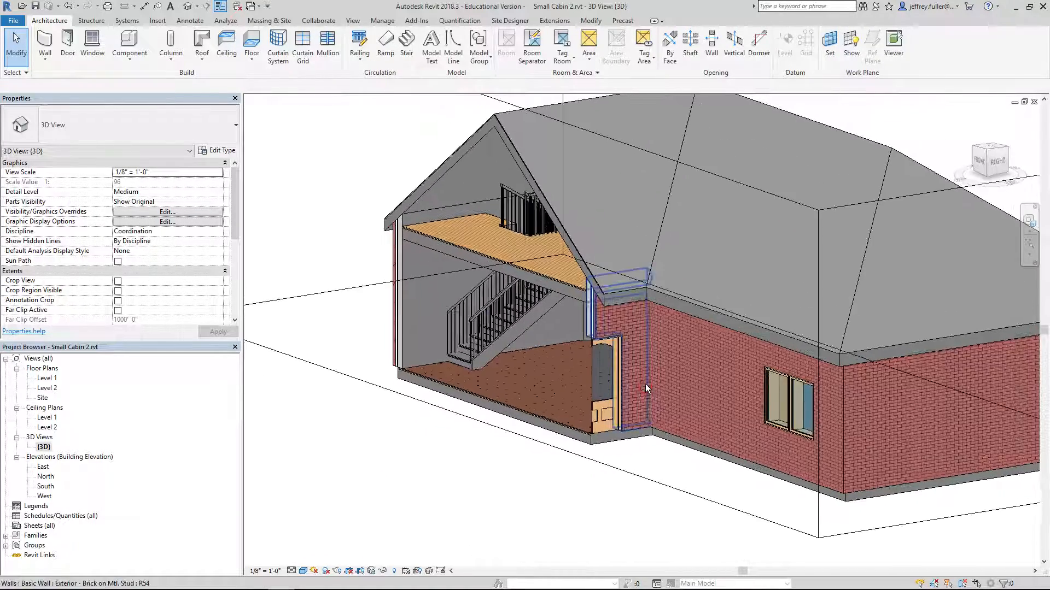
scroll(454, 363, down, 3)
click(361, 439)
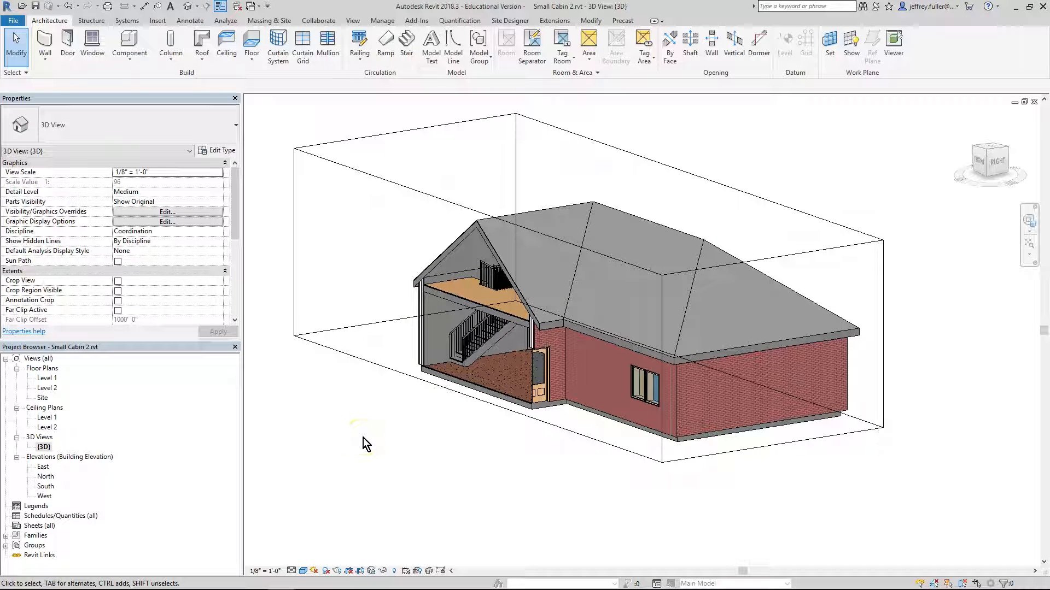